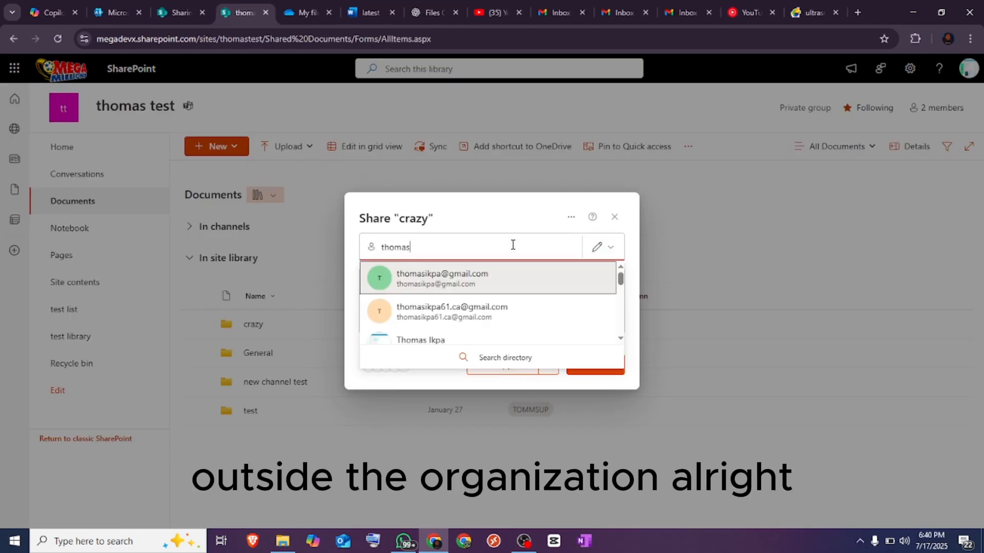
Choose the external contact's e-mail suggestion as the recipient for sharing the crazy folder
left_click(514, 273)
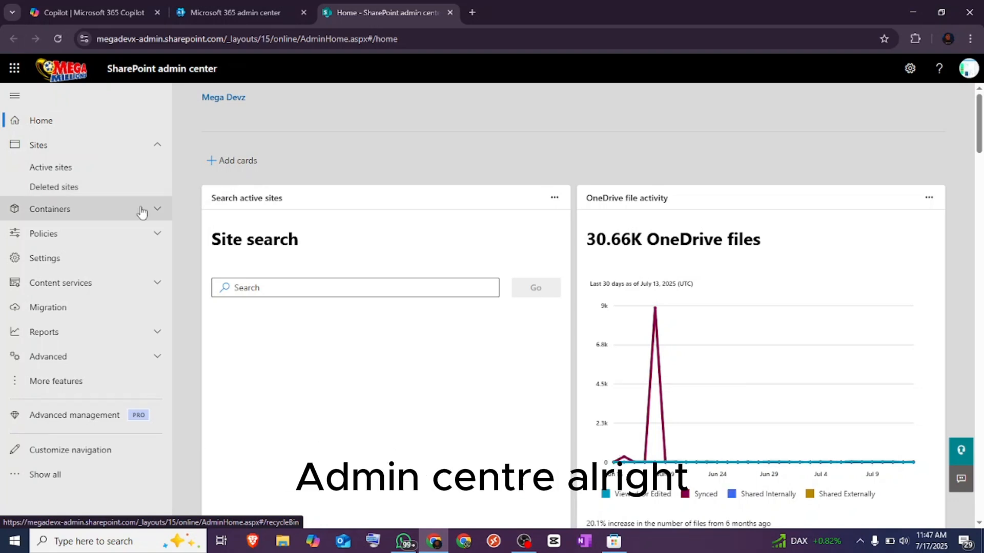
Open the organization-level Sharing policy in the SharePoint admin center
left_click(151, 239)
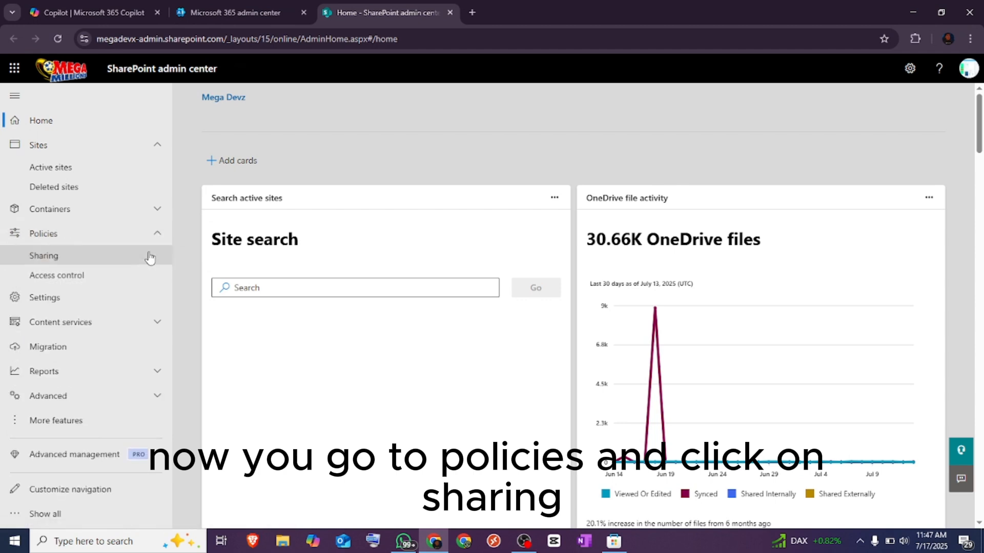
left_click(148, 256)
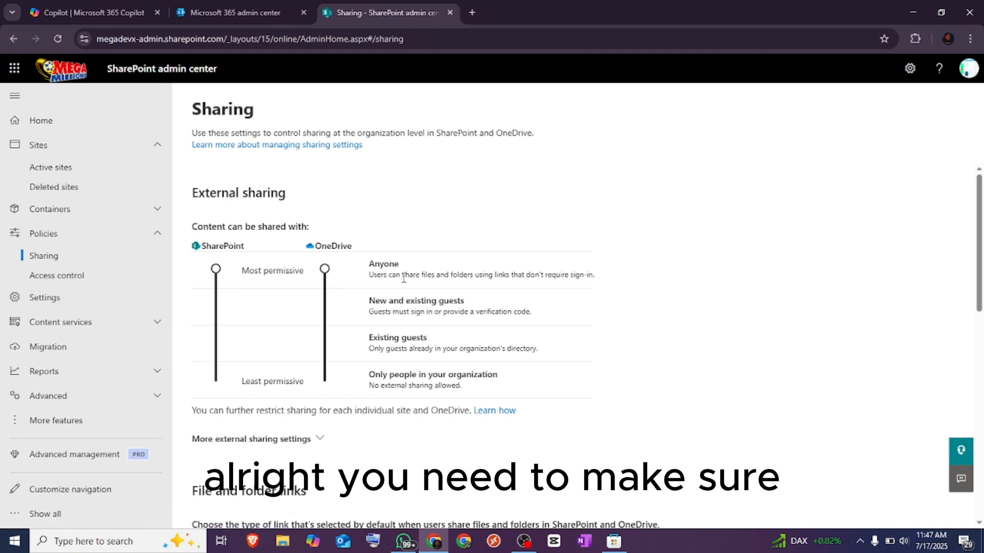
Lower the external sharing level to Only people in your organization, and return both SharePoint and OneDrive to Anyone
left_click_drag(227, 272, 226, 377)
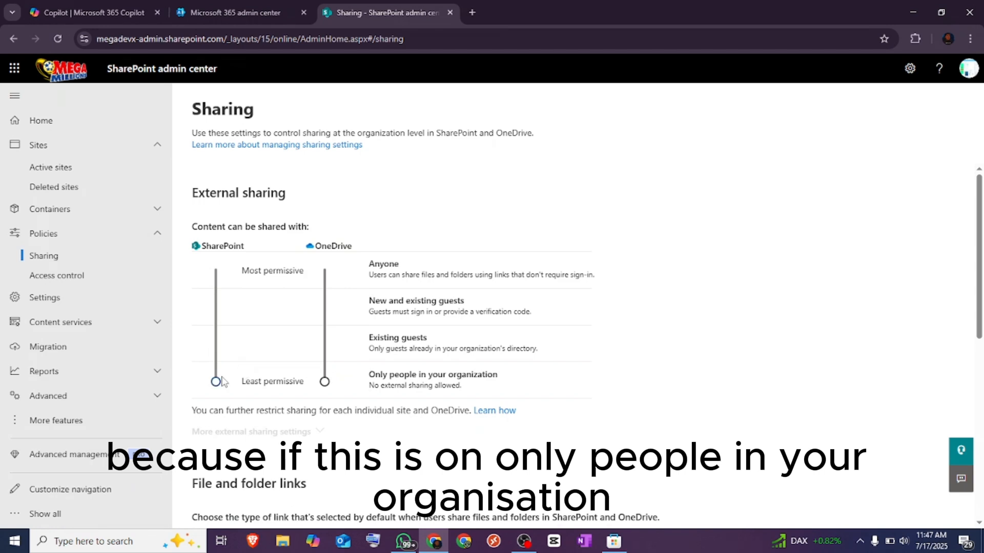
left_click_drag(219, 380, 217, 269)
left_click_drag(326, 381, 325, 269)
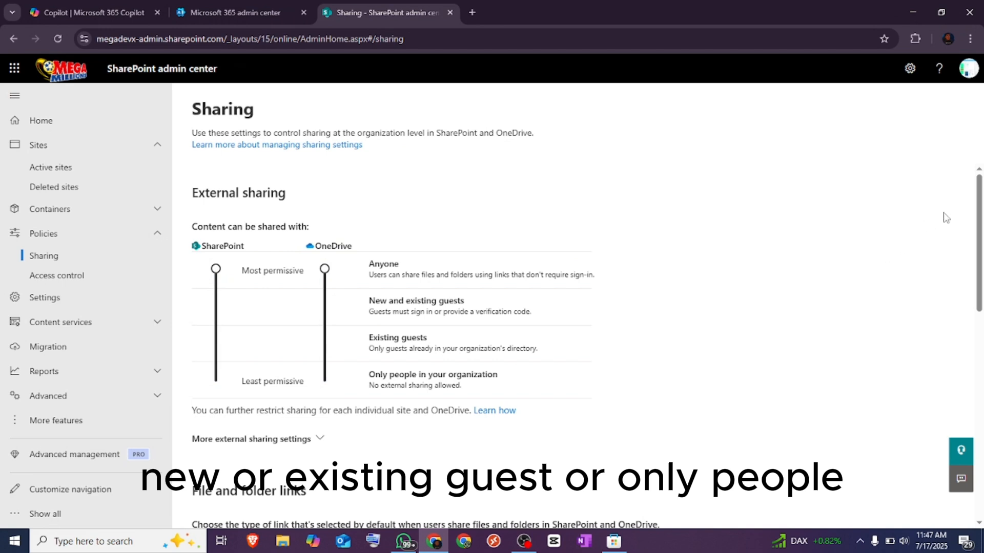
Expand the organization's additional external sharing settings to show the domain and security group restrictions
mouse_move(980, 208)
left_mouse_down()
mouse_move(981, 272)
mouse_move(973, 223)
left_mouse_up()
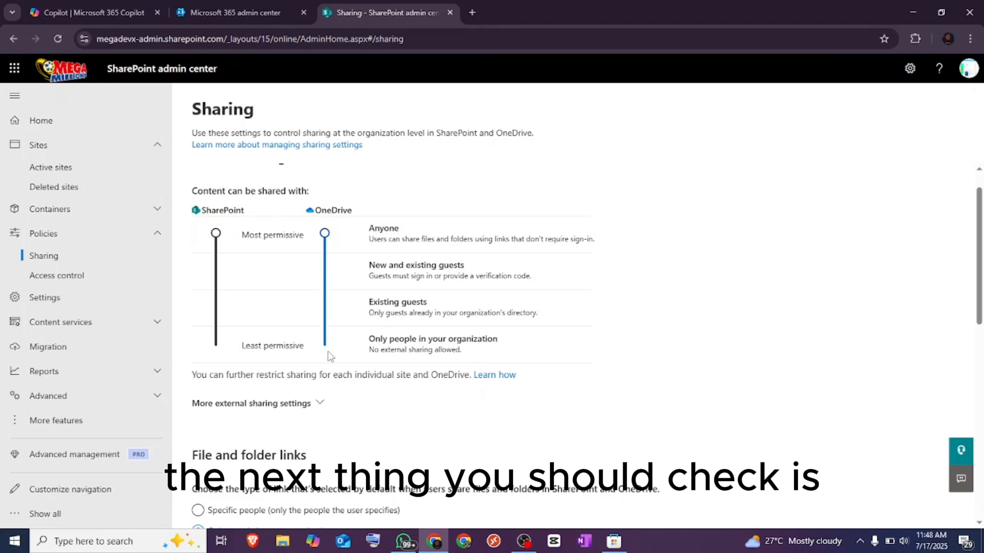
left_click(321, 404)
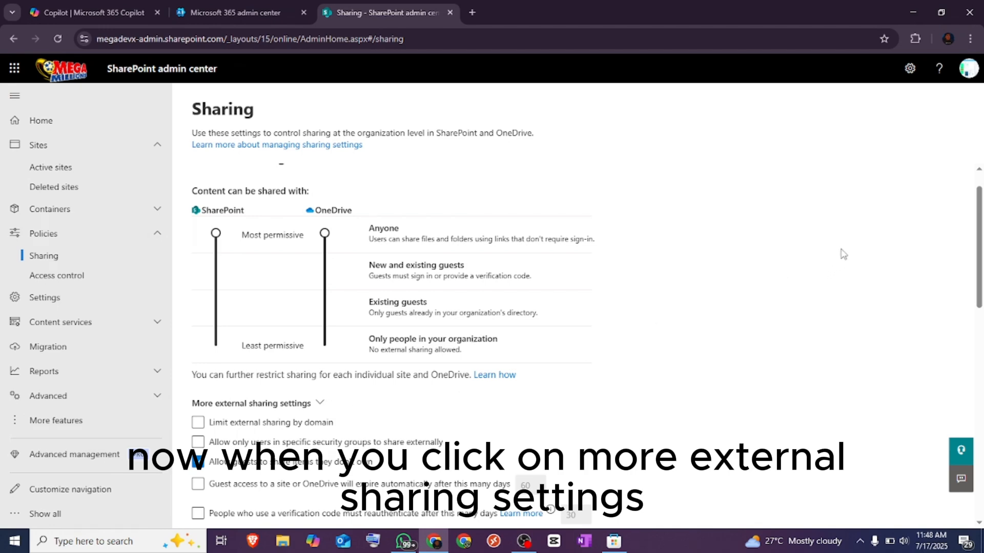
scroll(626, 282, "down", 3)
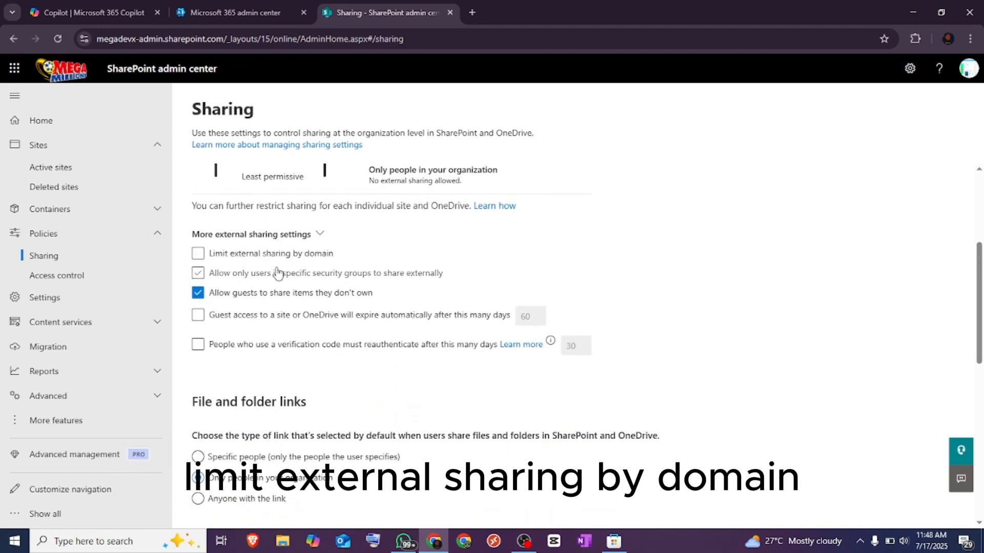
Turn on the external sharing limit by domain and clear it again, and do the same for the specific security groups restriction
left_click(200, 255)
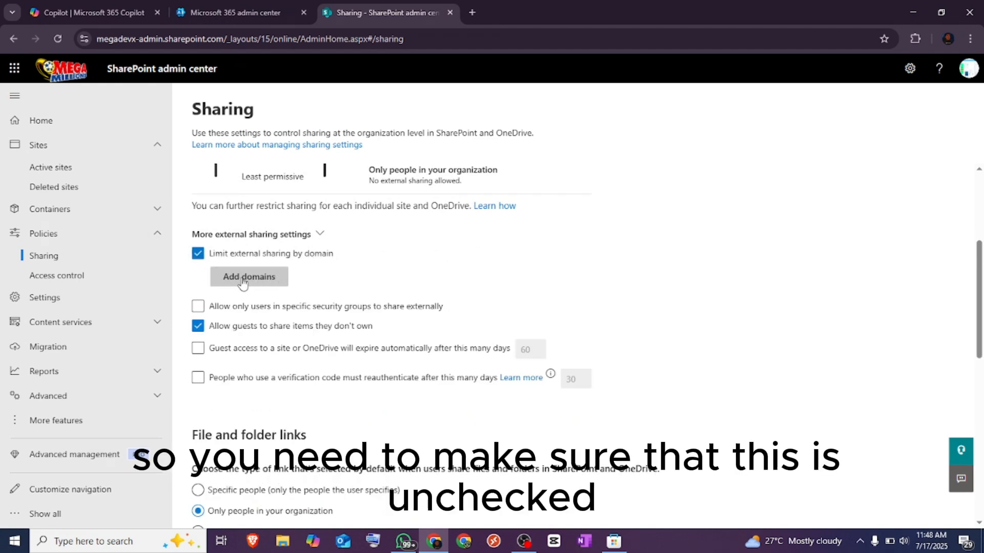
left_click(211, 255)
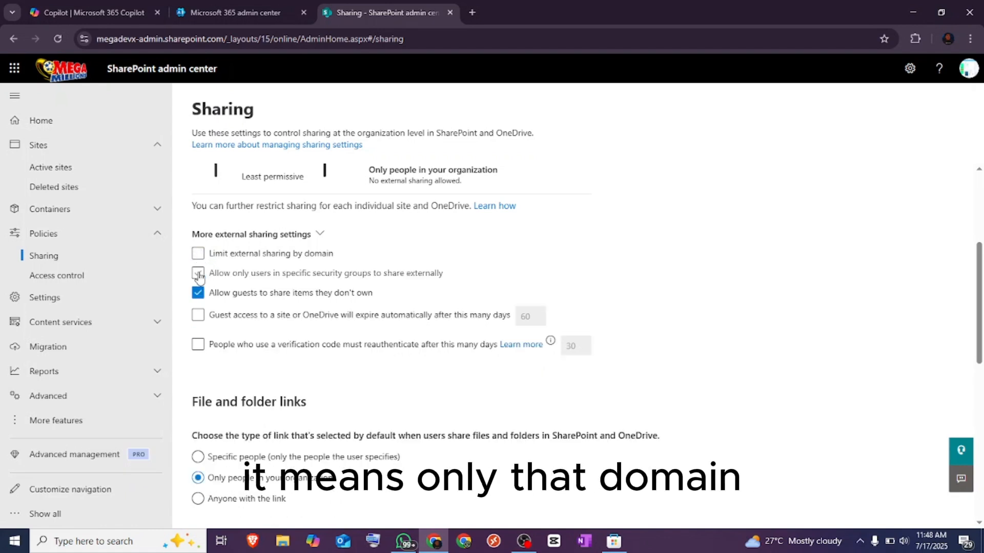
left_click(198, 276)
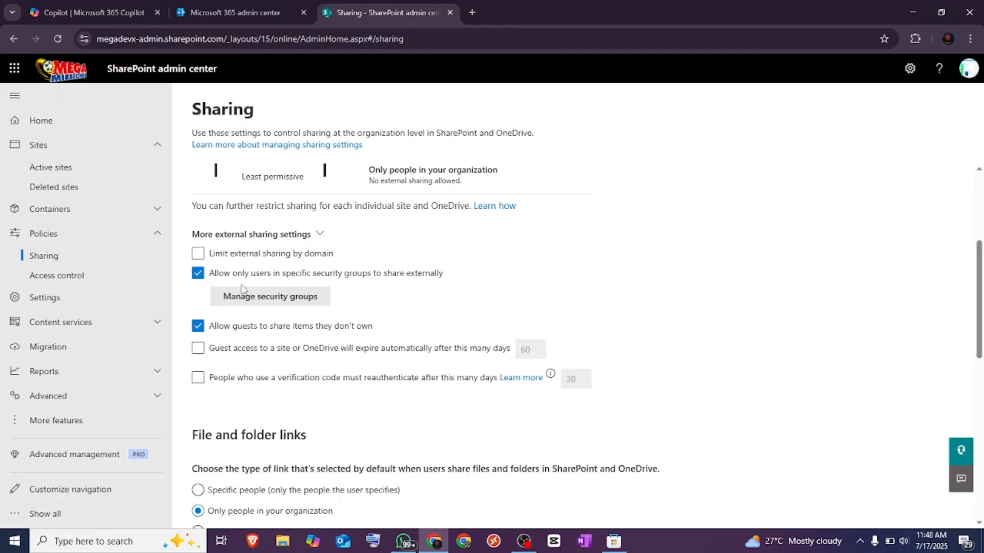
left_click(198, 275)
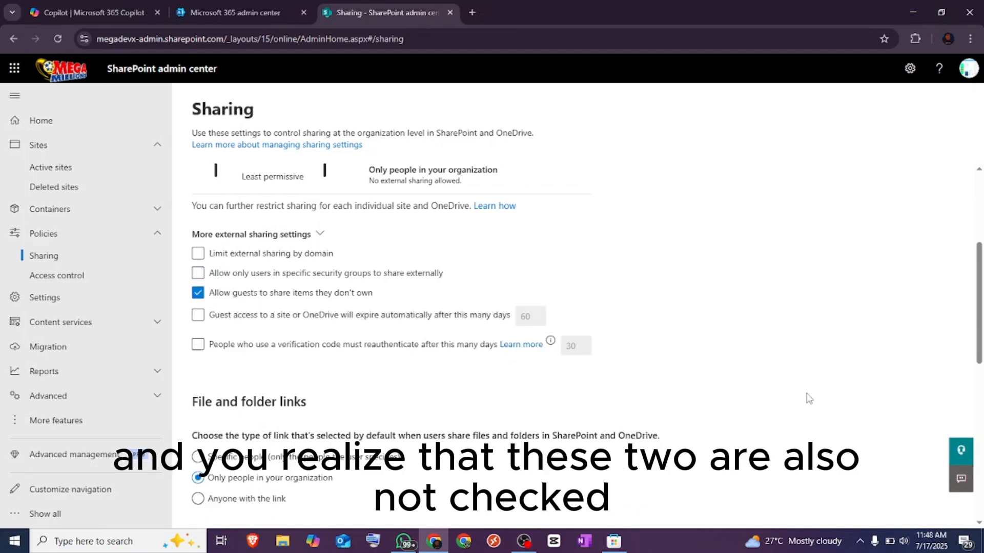
Set the default link type for sharing files and folders to Anyone with the link
scroll(981, 277, "down", 4)
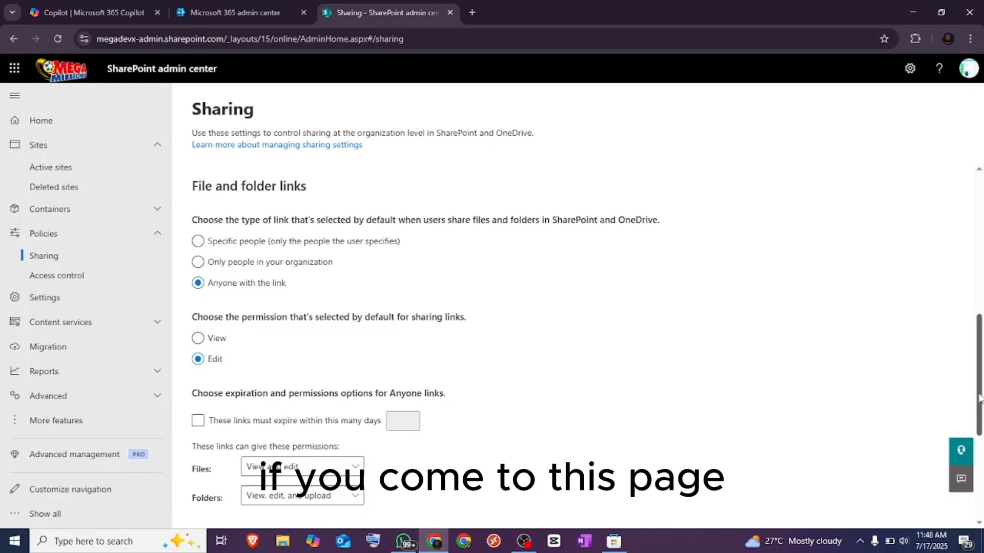
left_click_drag(979, 383, 912, 219)
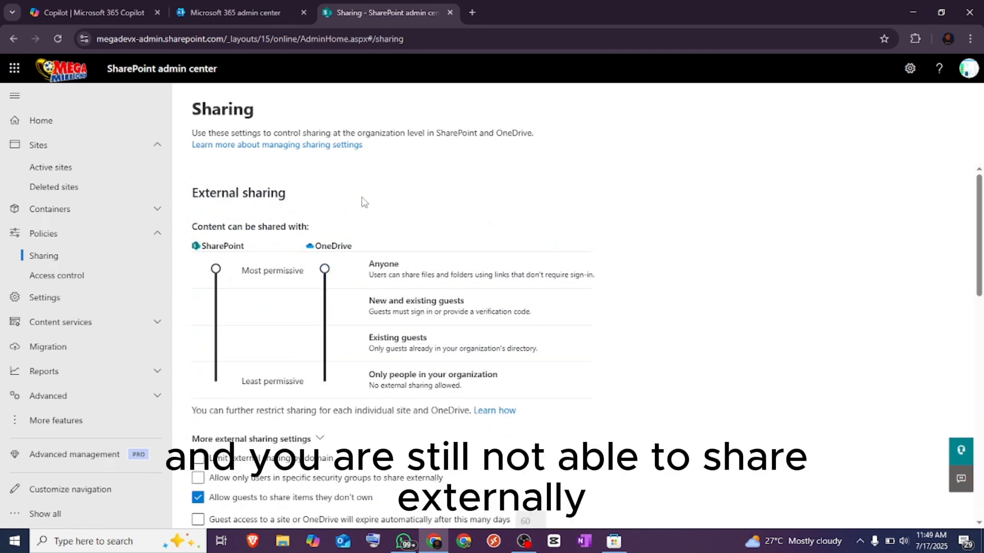
Open the details of the thomas test site from the list of active sites
left_click(86, 171)
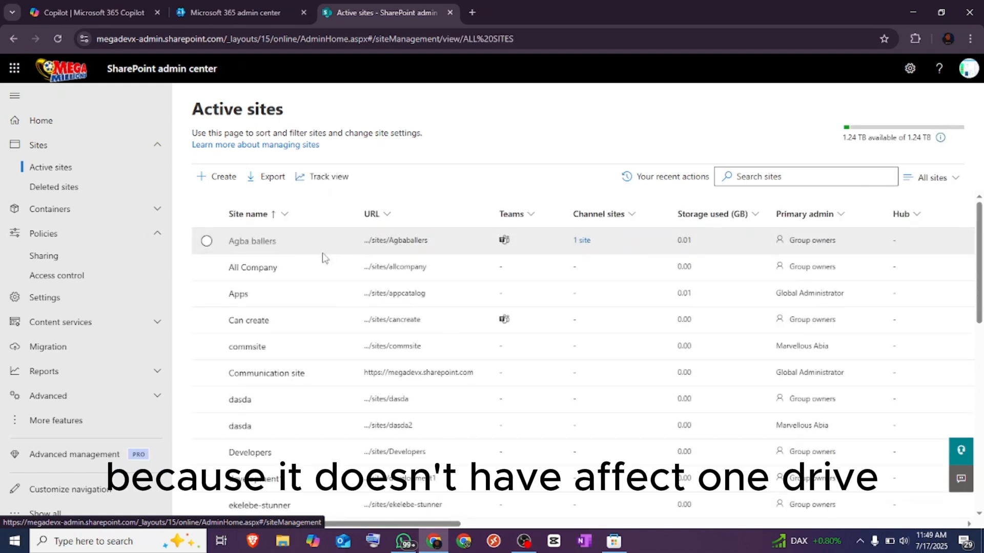
scroll(267, 307, "down", 10)
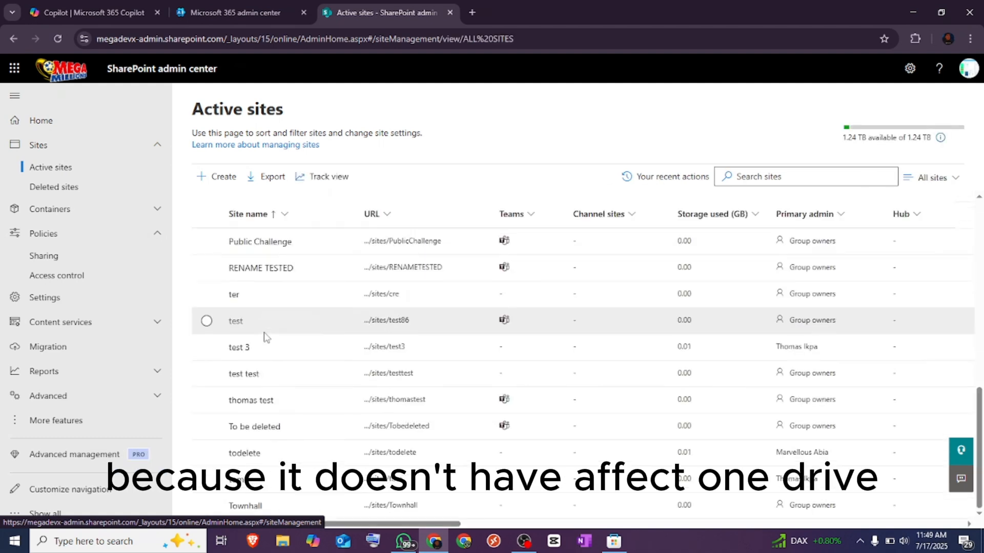
left_click(256, 403)
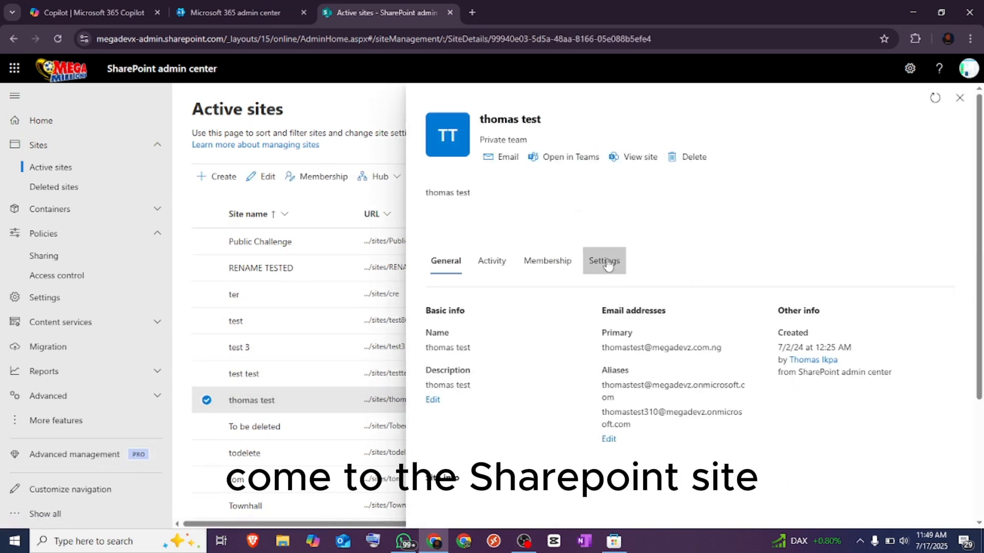
Load the thomas test site in a separate browser tab and show its site-level settings in the admin center
left_click(638, 163)
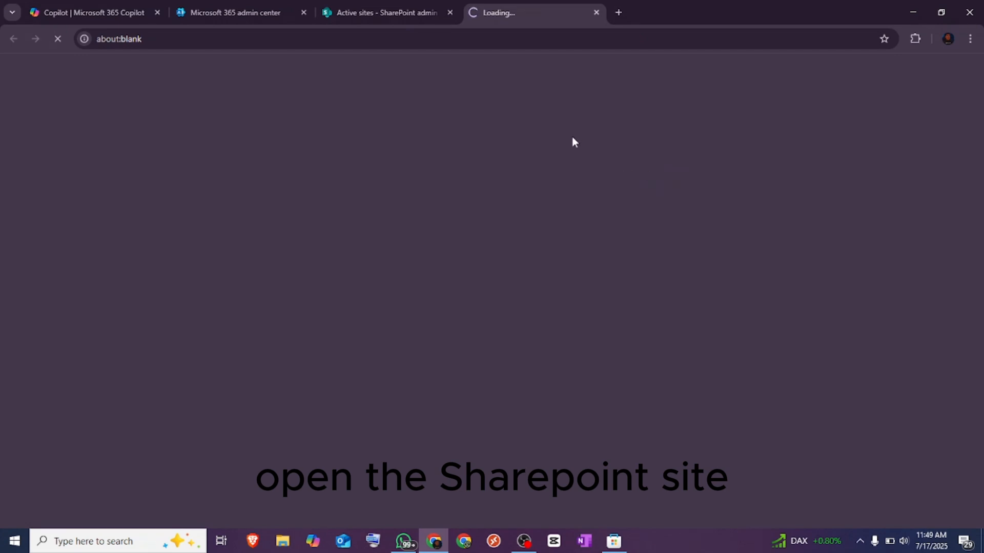
left_click(438, 20)
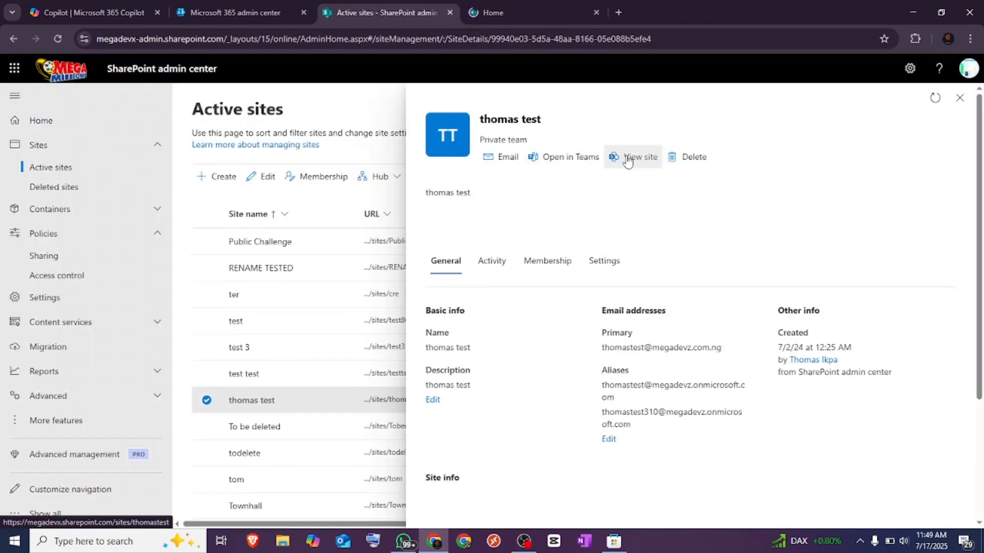
left_click(587, 263)
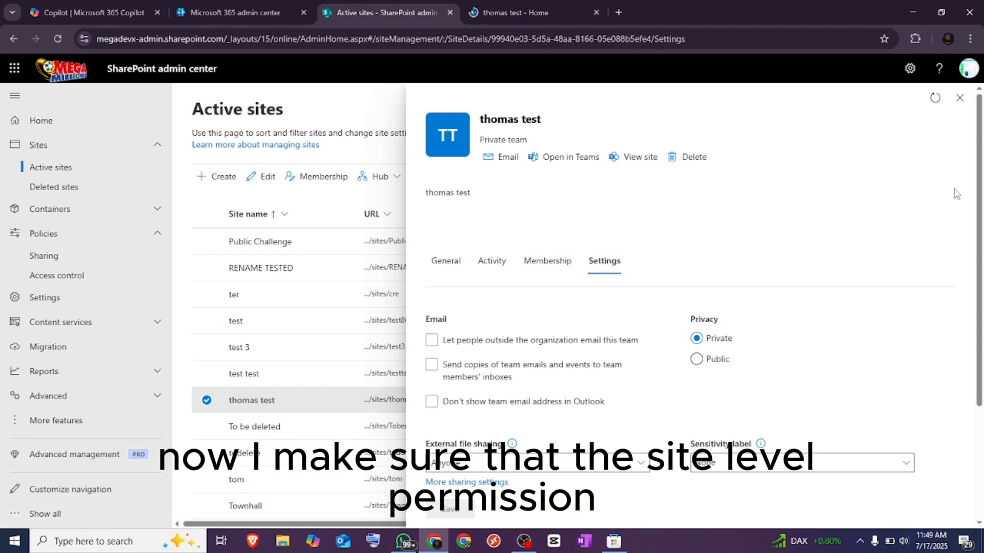
scroll(904, 287, "down", 3)
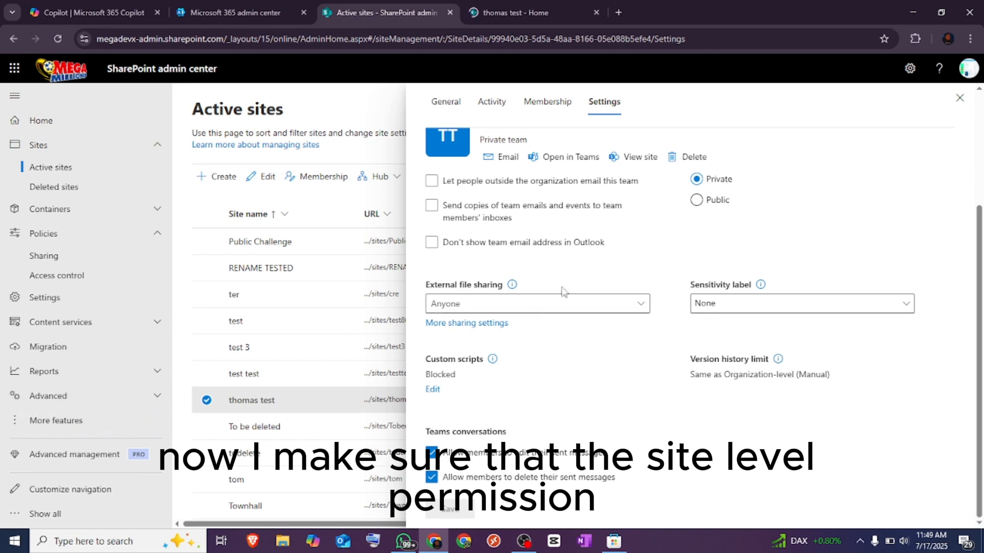
Switch the site's external file sharing to Only people in your organization and back to Anyone
left_click(635, 305)
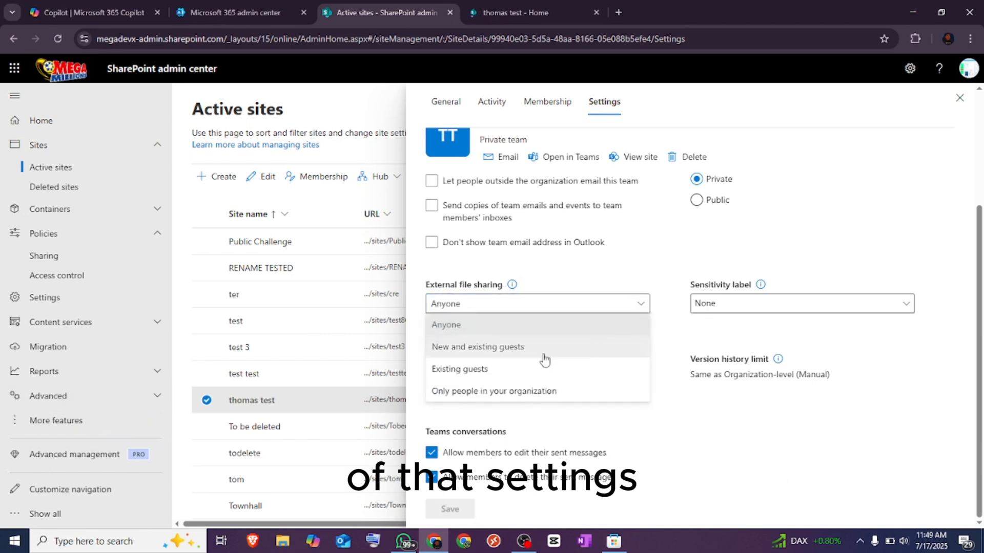
left_click(487, 390)
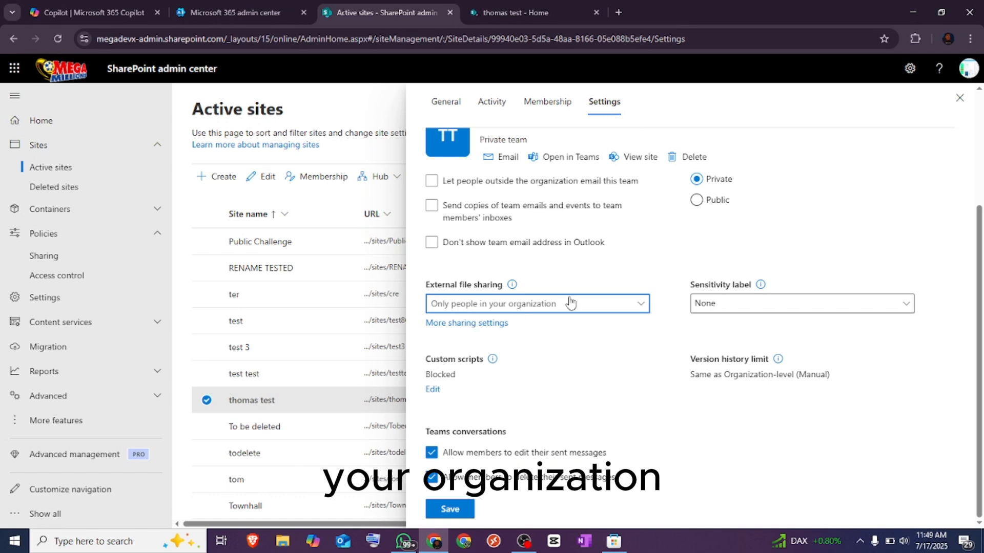
left_click(643, 312)
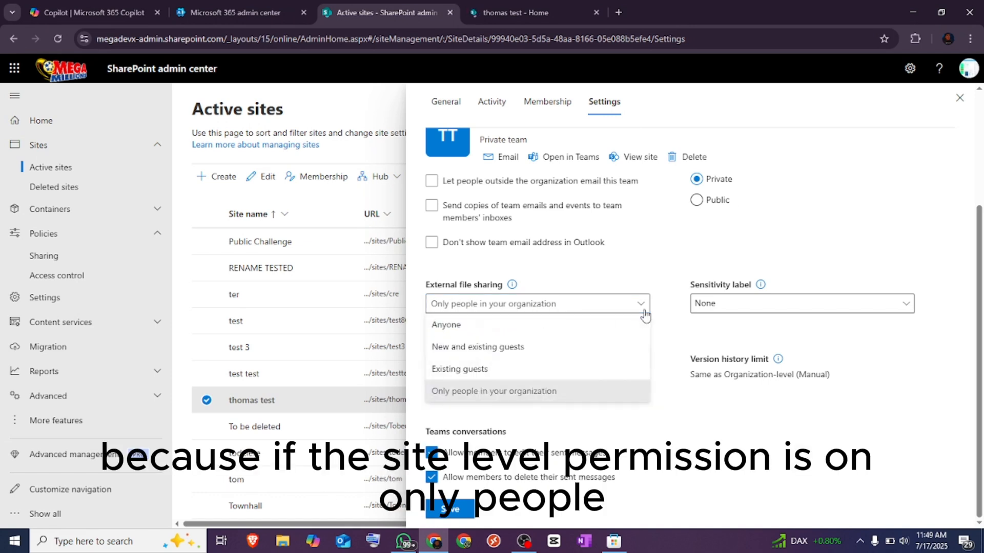
left_click(556, 328)
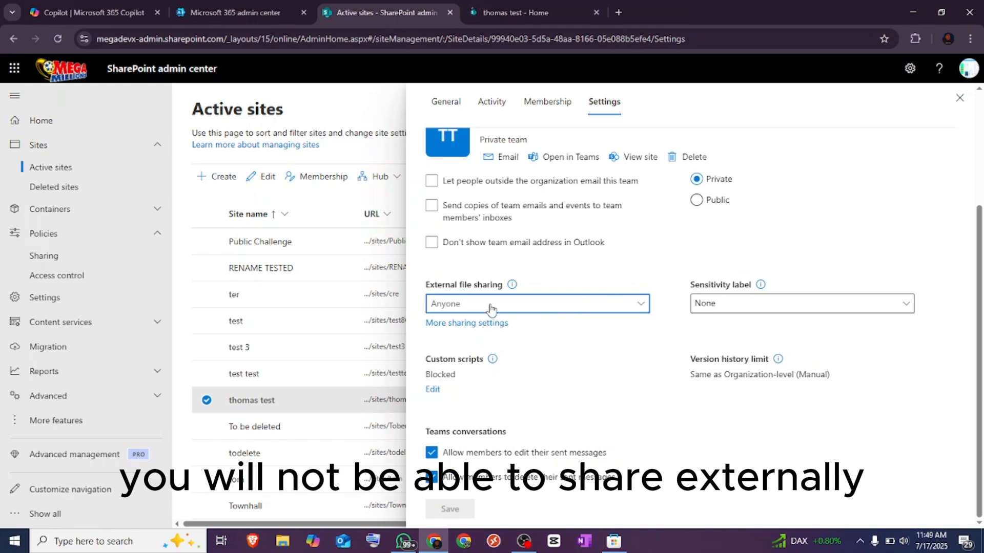
Review the site's detailed sharing settings, including Limit sharing by domain under the advanced external sharing options, and close them
left_click(502, 326)
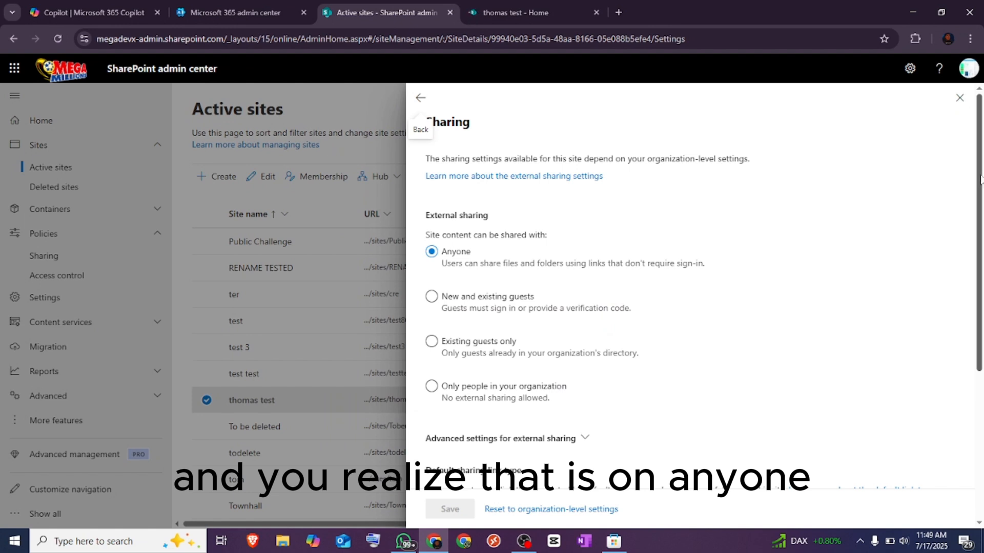
left_click_drag(980, 180, 981, 306)
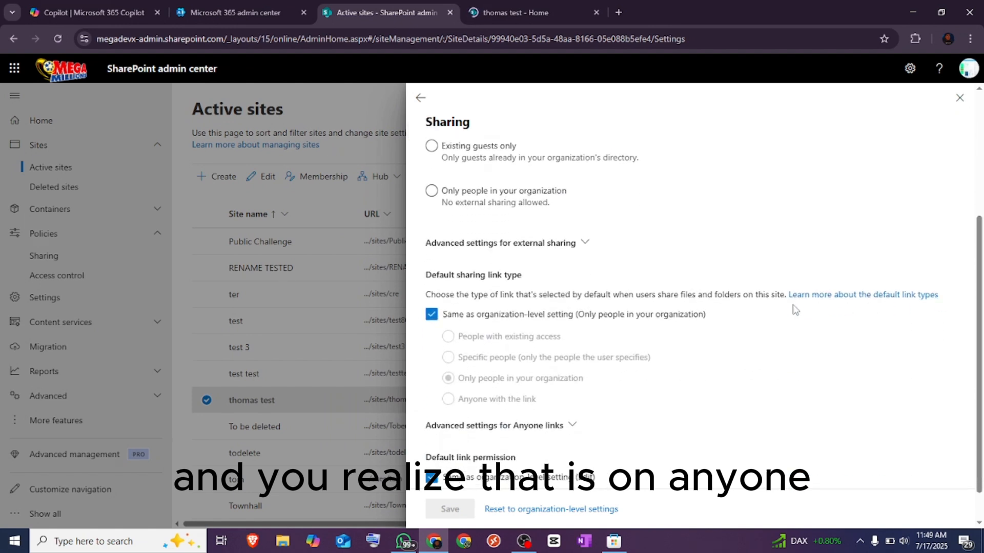
left_click(584, 242)
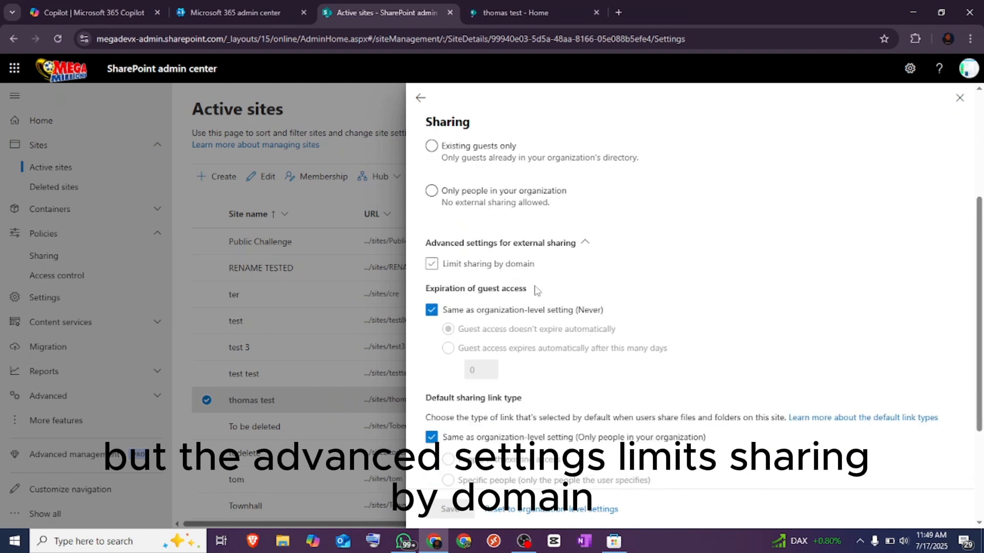
left_click(432, 264)
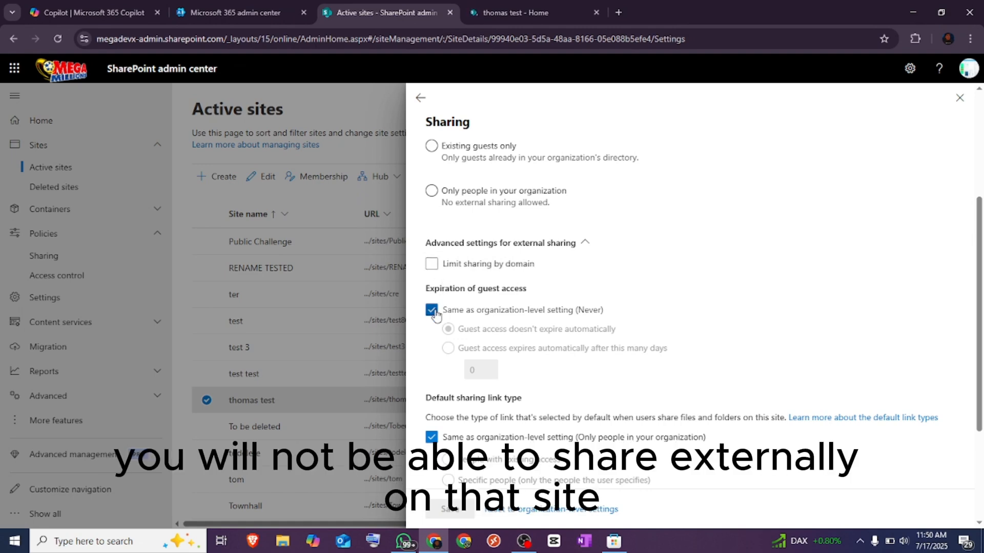
scroll(689, 318, "down", 3)
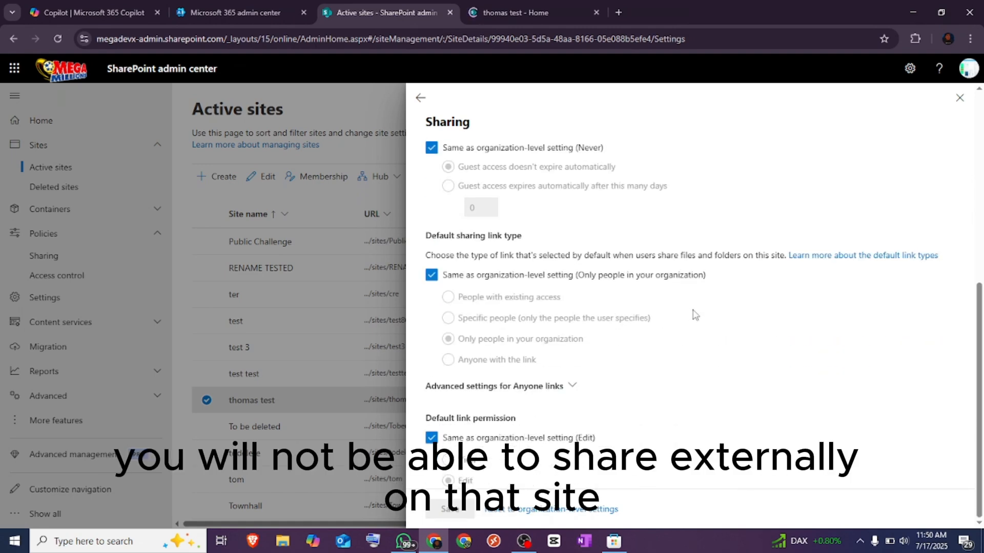
scroll(695, 315, "up", 5)
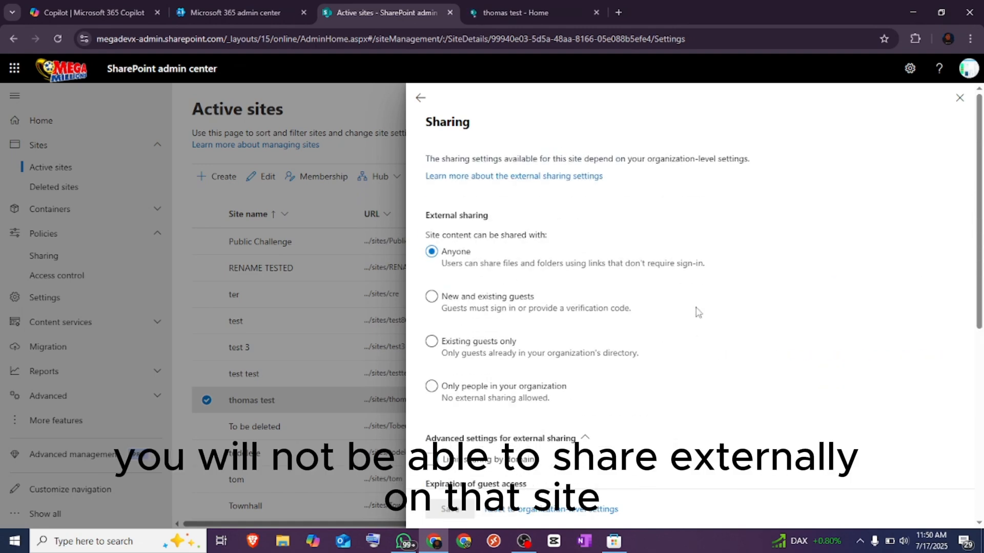
left_click(961, 98)
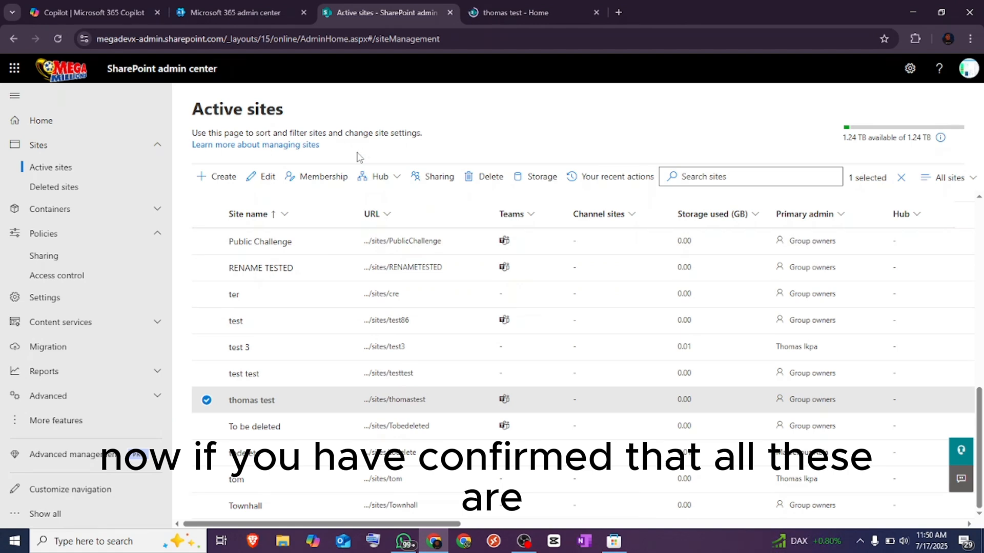
Go to the loaded thomas test site and open its Site Settings by way of the site contents
left_click(504, 18)
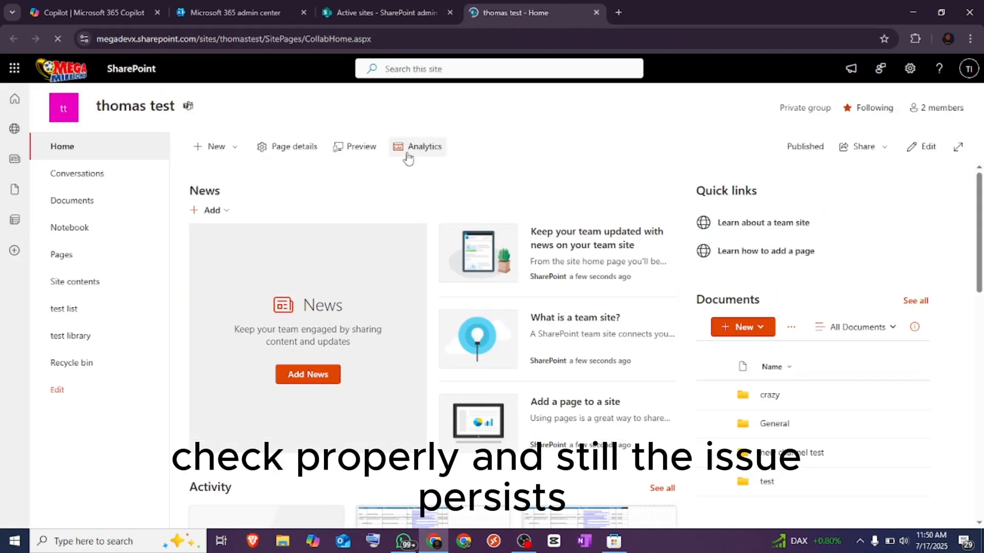
left_click(910, 72)
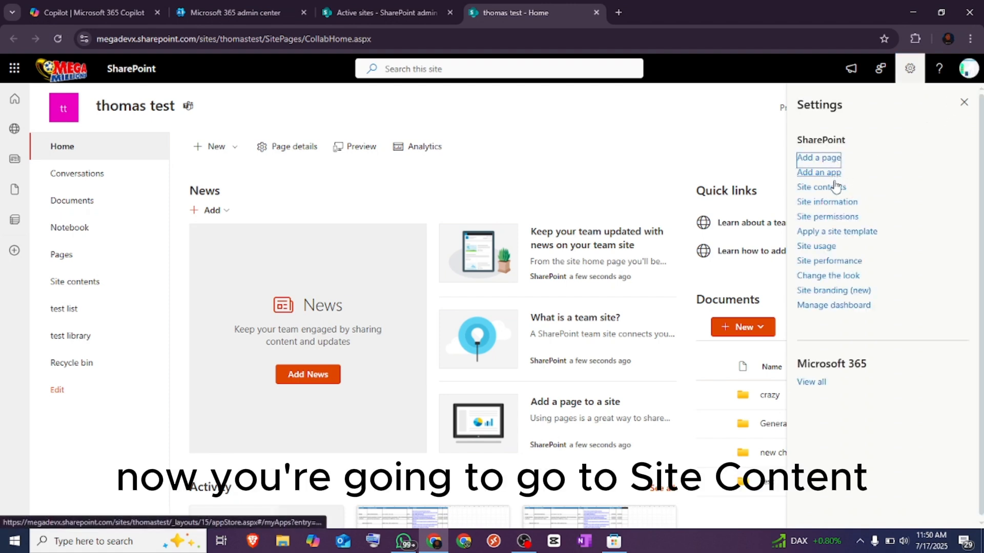
left_click(835, 187)
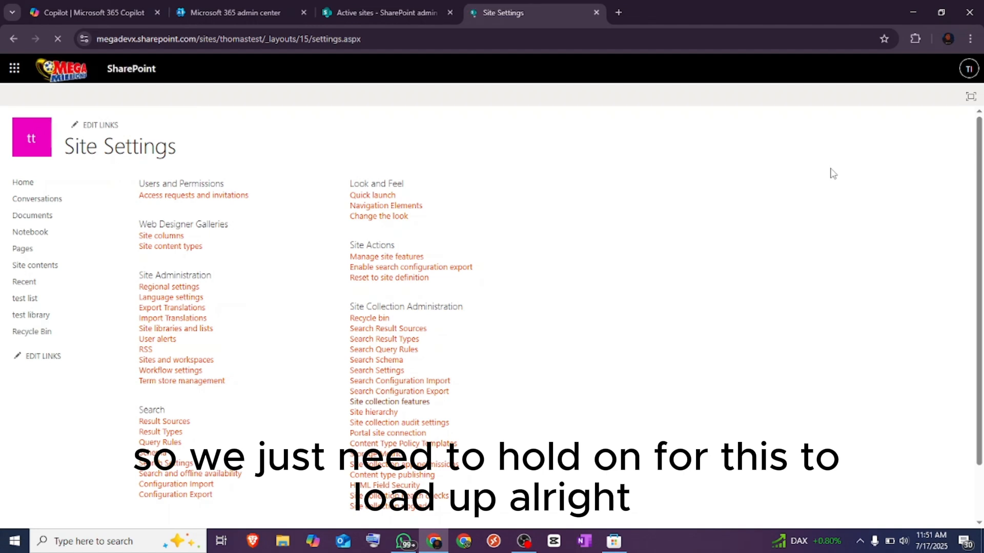
Open the thomas test site's collection features and activate Limited-access user permission lockdown mode
left_click(410, 403)
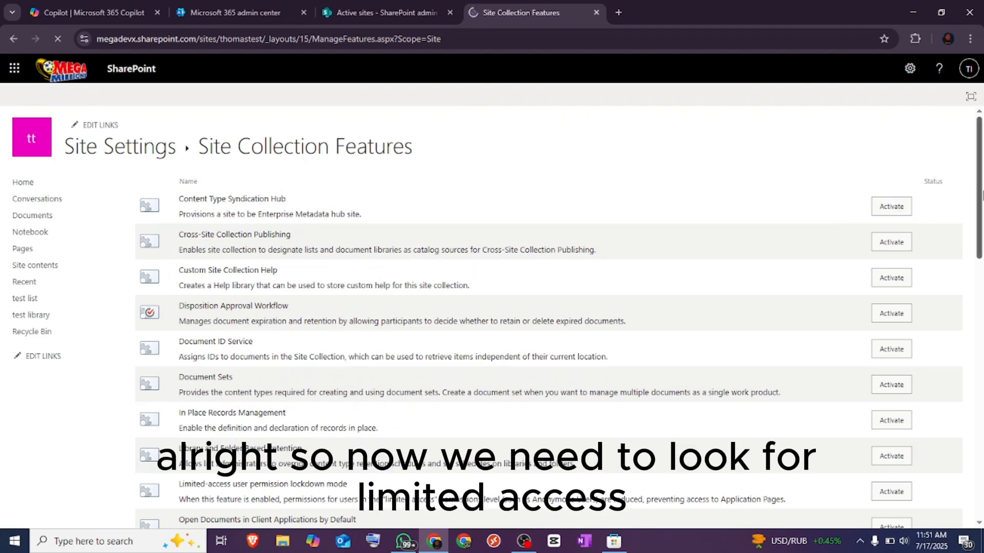
scroll(981, 248, "down", 3)
scroll(981, 248, "down", 2)
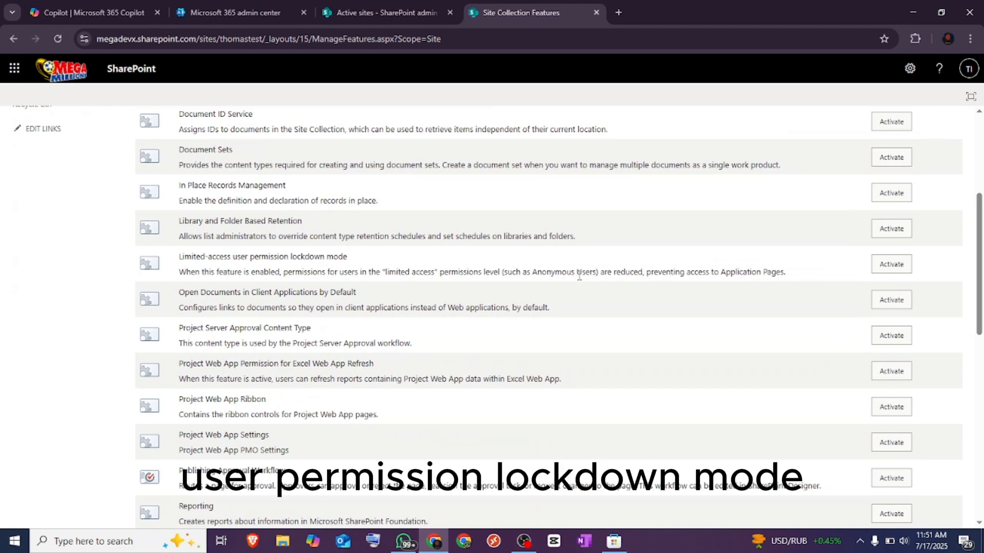
left_click(892, 265)
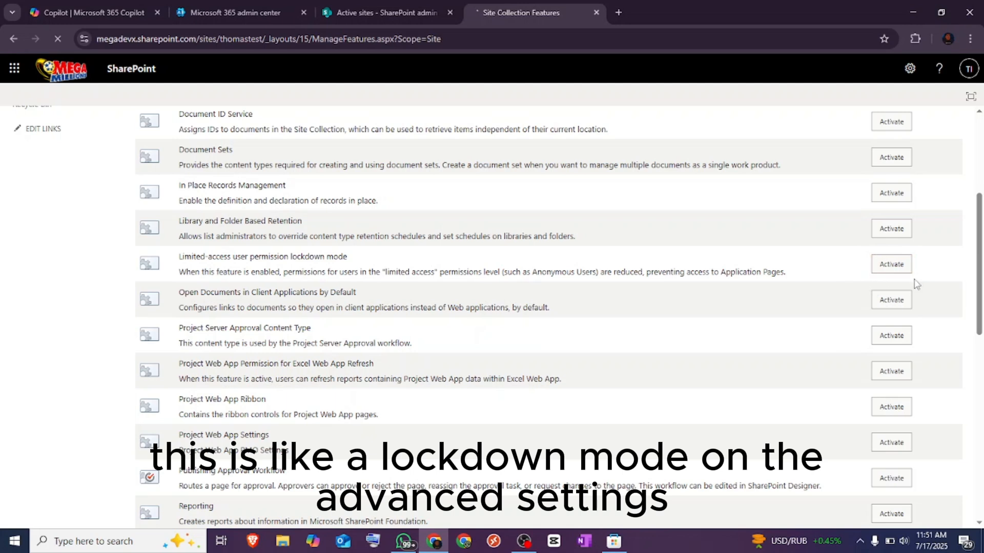
left_click(885, 258)
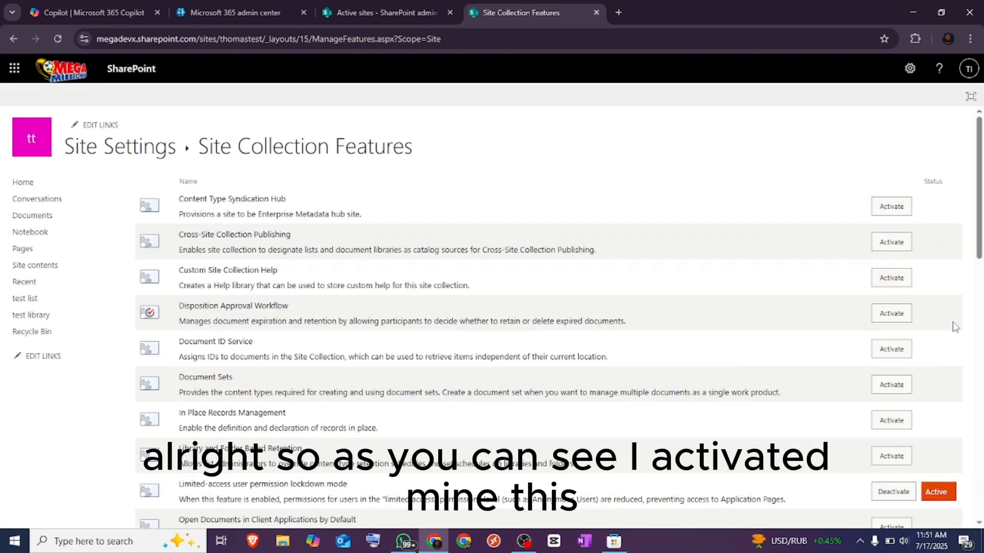
Deactivate the Limited-access user permission lockdown mode feature for the site collection
scroll(981, 258, "down", 4)
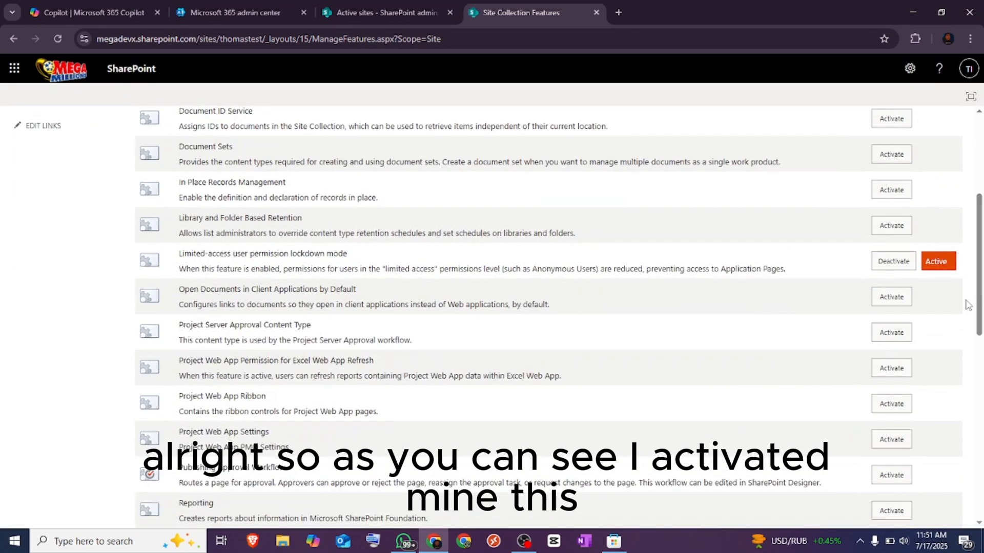
left_click(898, 262)
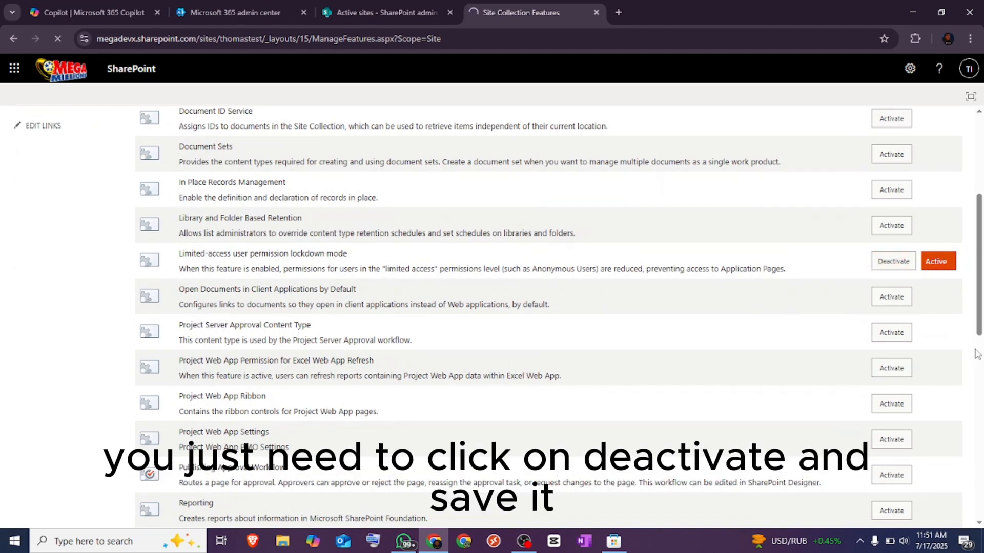